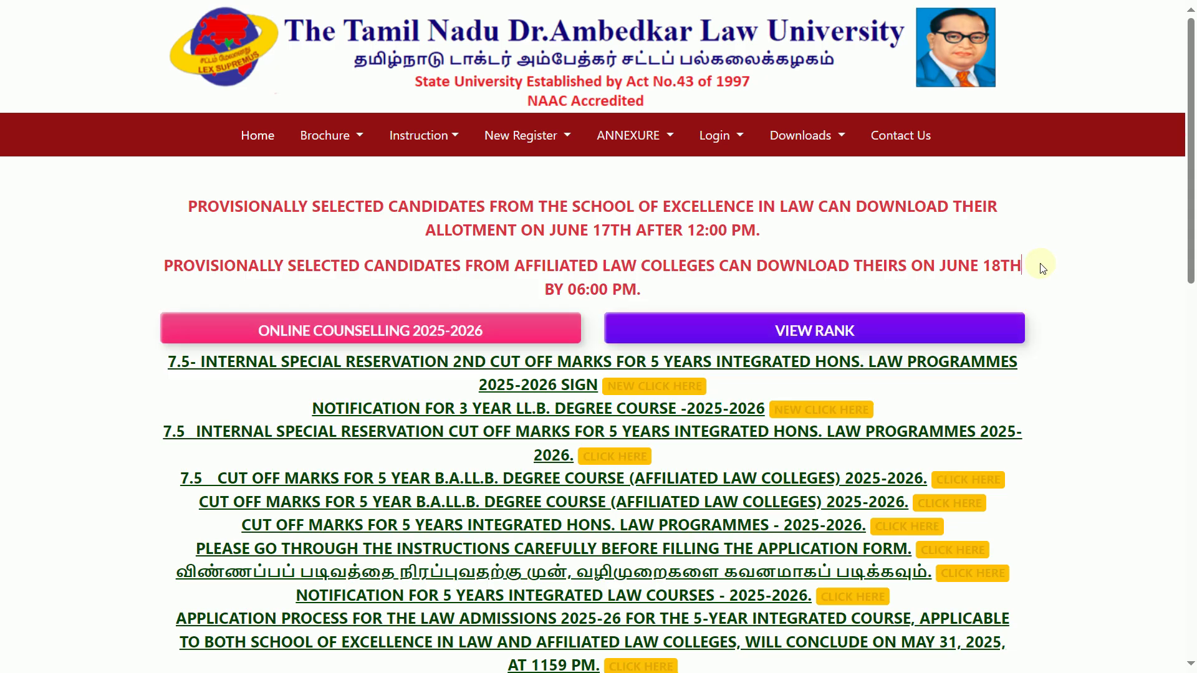
Switch to Photos and examine the server error screenshot for the 3YearsLaw2025 application.
{"action": "key", "text": "alt+Tab"}
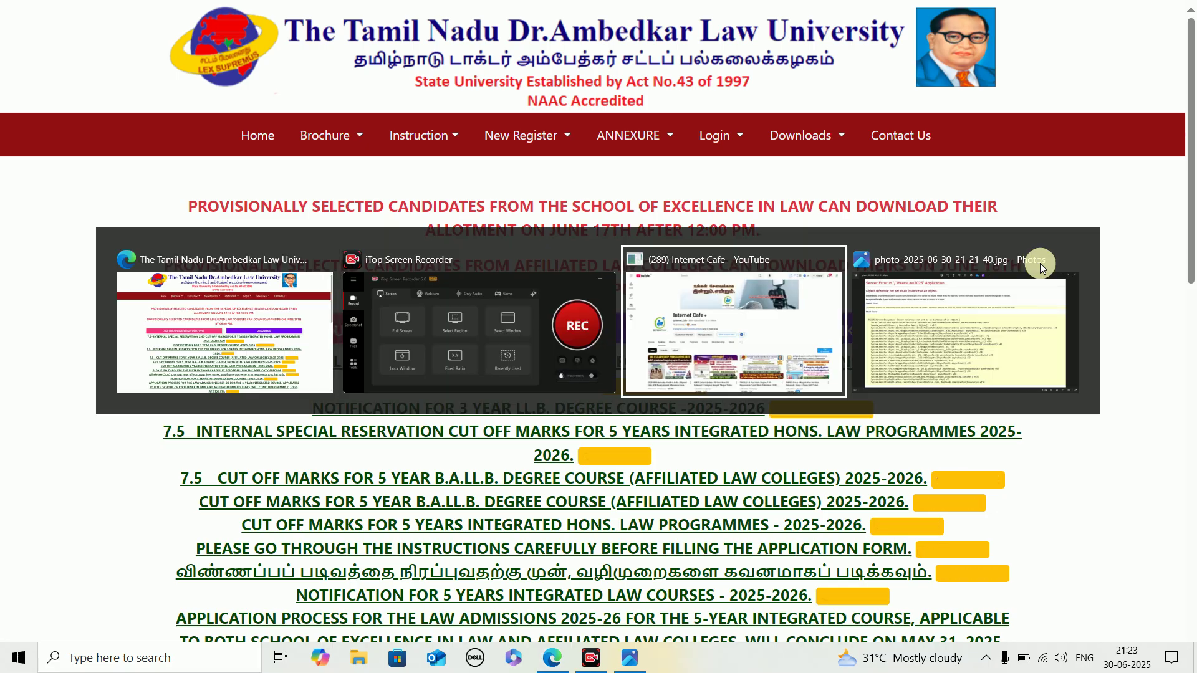
{"action": "left_click", "coordinate": [1040, 263]}
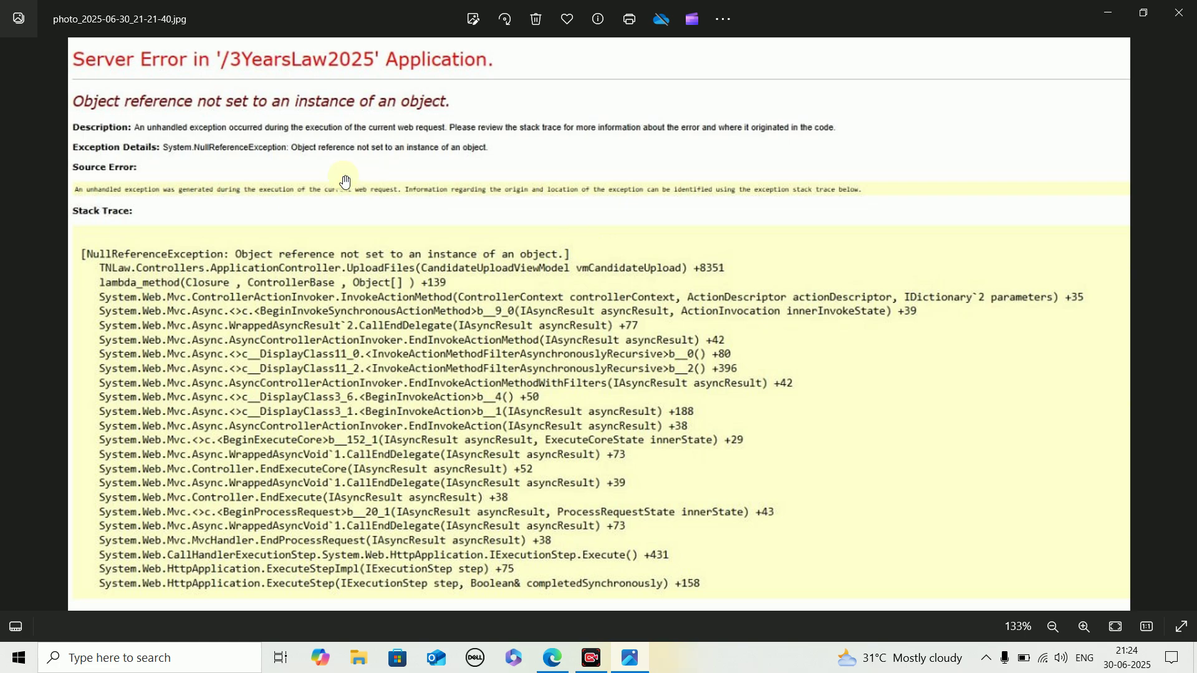
{"action": "scroll", "coordinate": [537, 194], "scroll_direction": "up", "scroll_amount": 1}
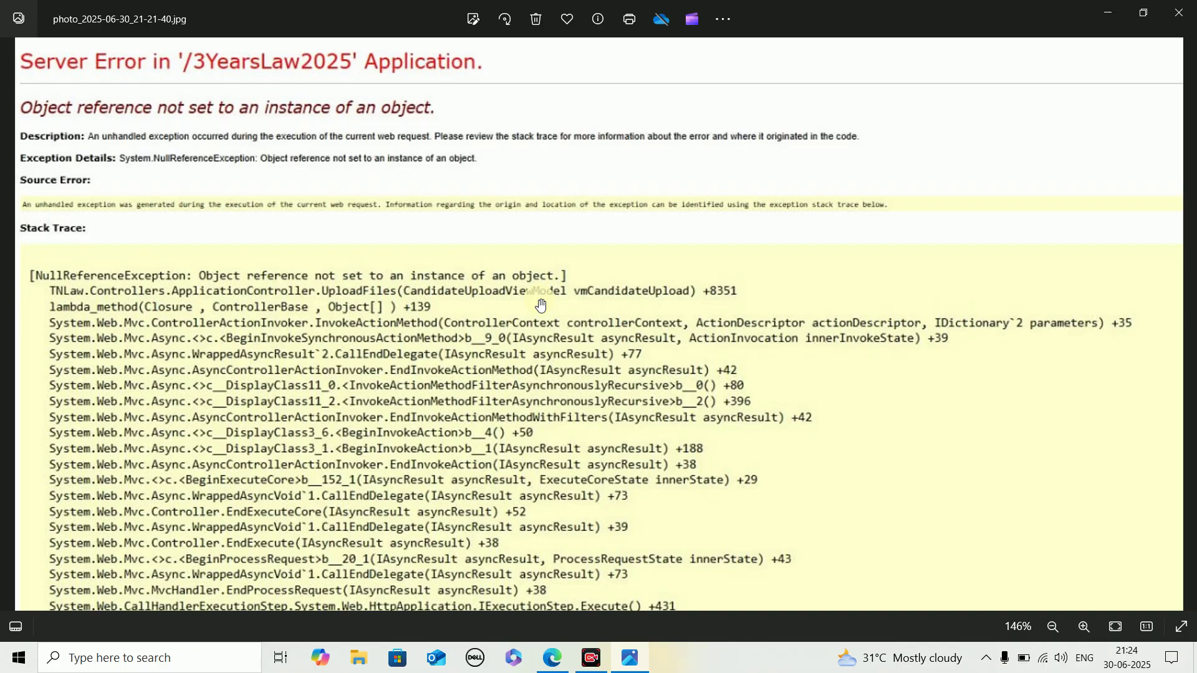
Switch to the Internet Cafe YouTube channel in the browser and look through its latest videos.
{"action": "key", "text": "alt+Tab"}
{"action": "key", "text": "alt+Tab"}
{"action": "key", "text": "alt+Tab"}
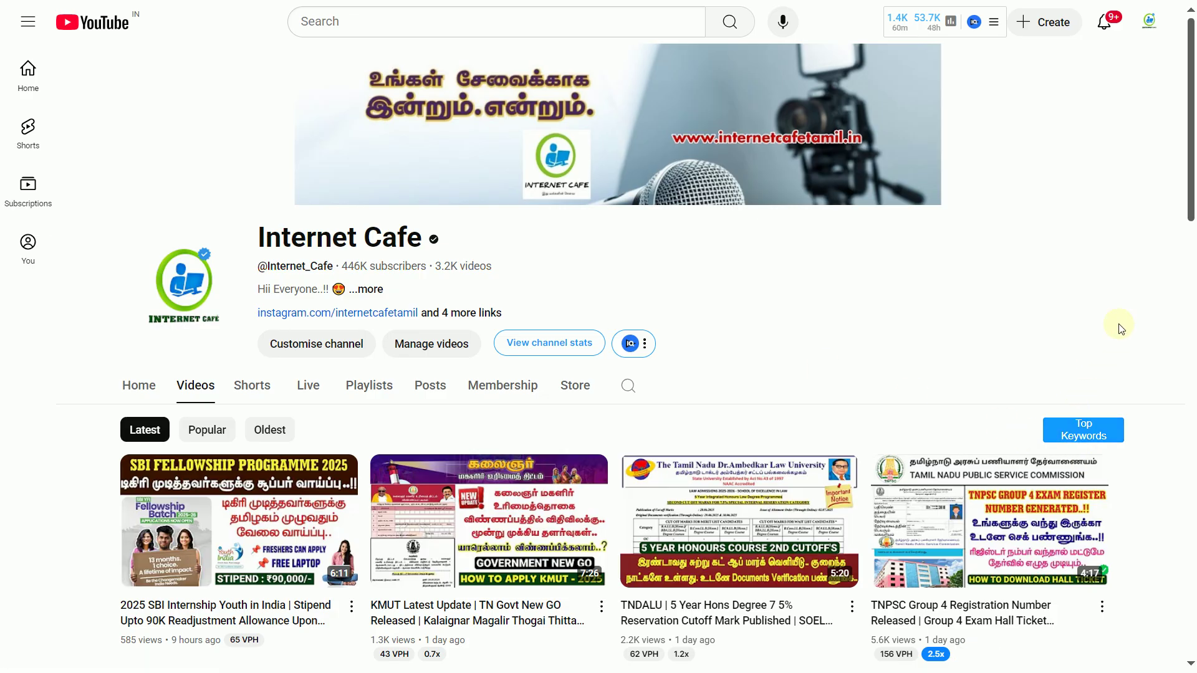
{"action": "middle_click", "coordinate": [1183, 271]}
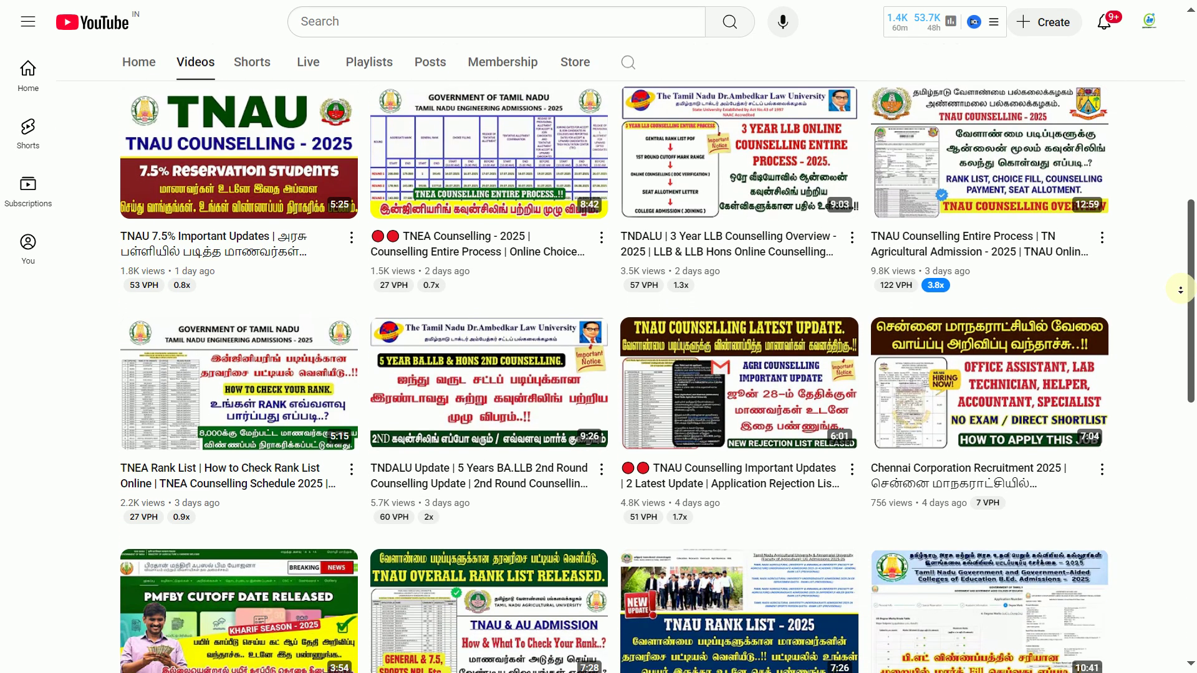
Switch back to the Tamil Nadu Dr. Ambedkar Law University home page in the browser.
{"action": "key", "text": "alt+Tab"}
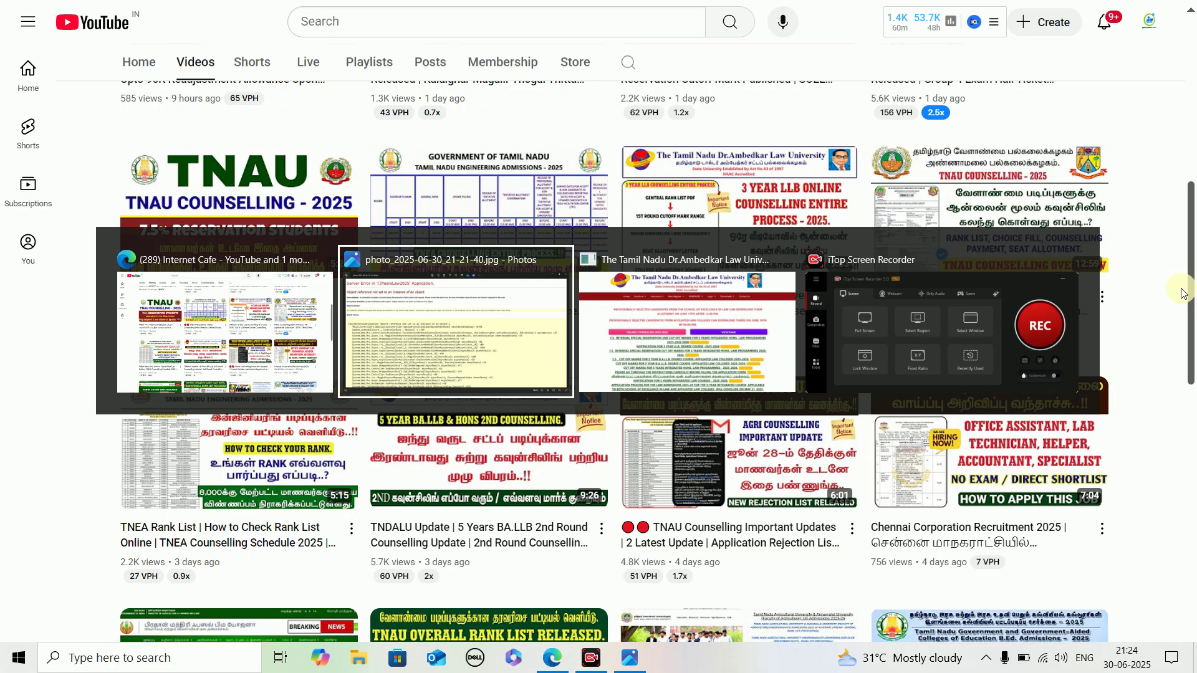
{"action": "key", "text": "alt+Tab"}
{"action": "key", "text": "alt+Tab"}
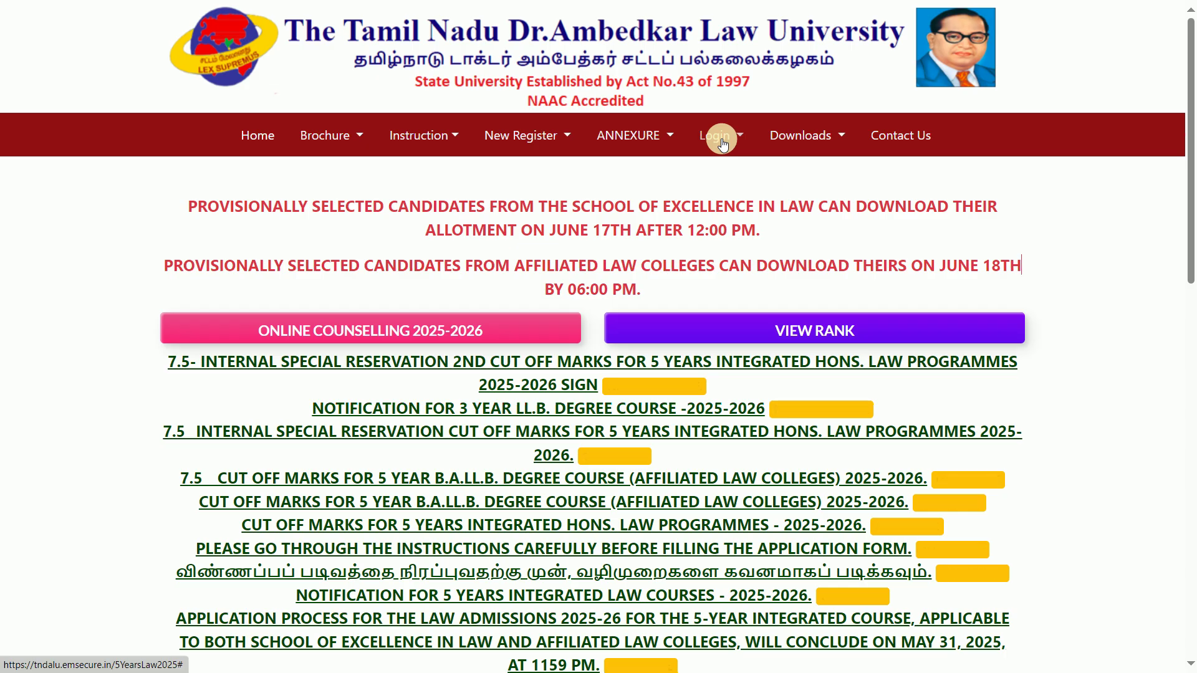
Review the server error screenshot in Photos again and return to the law university home page.
{"action": "key", "text": "alt+Tab"}
{"action": "key", "text": "Tab"}
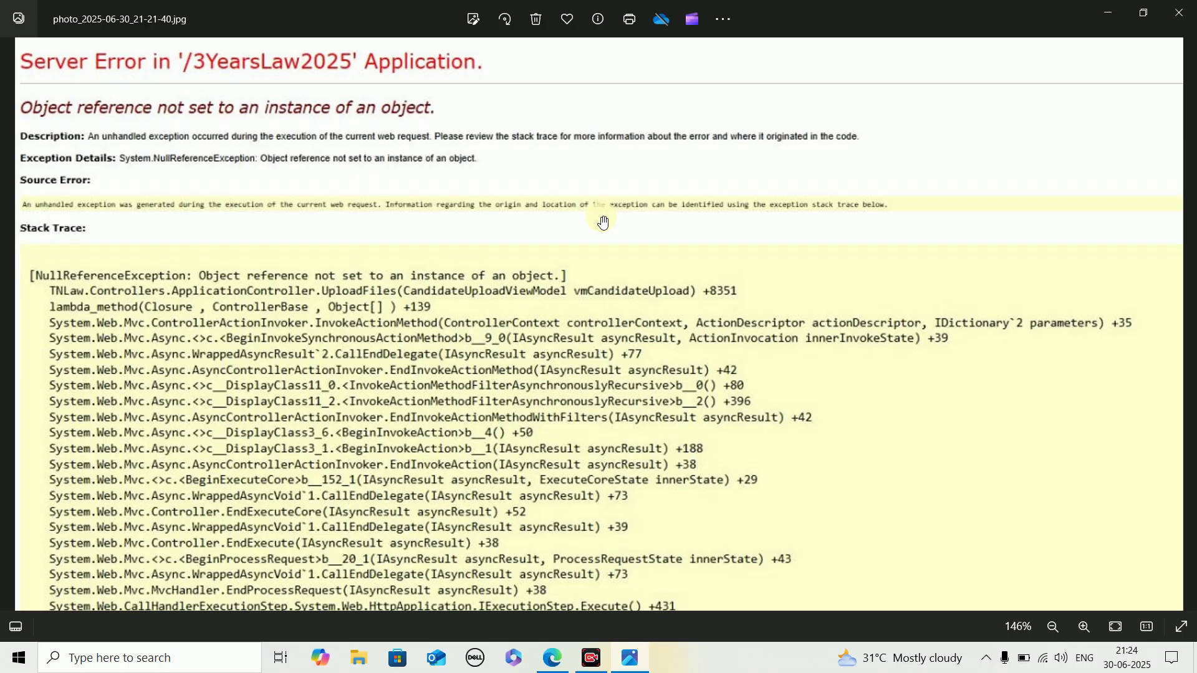
{"action": "key", "text": "alt+Tab"}
{"action": "key", "text": "Tab"}
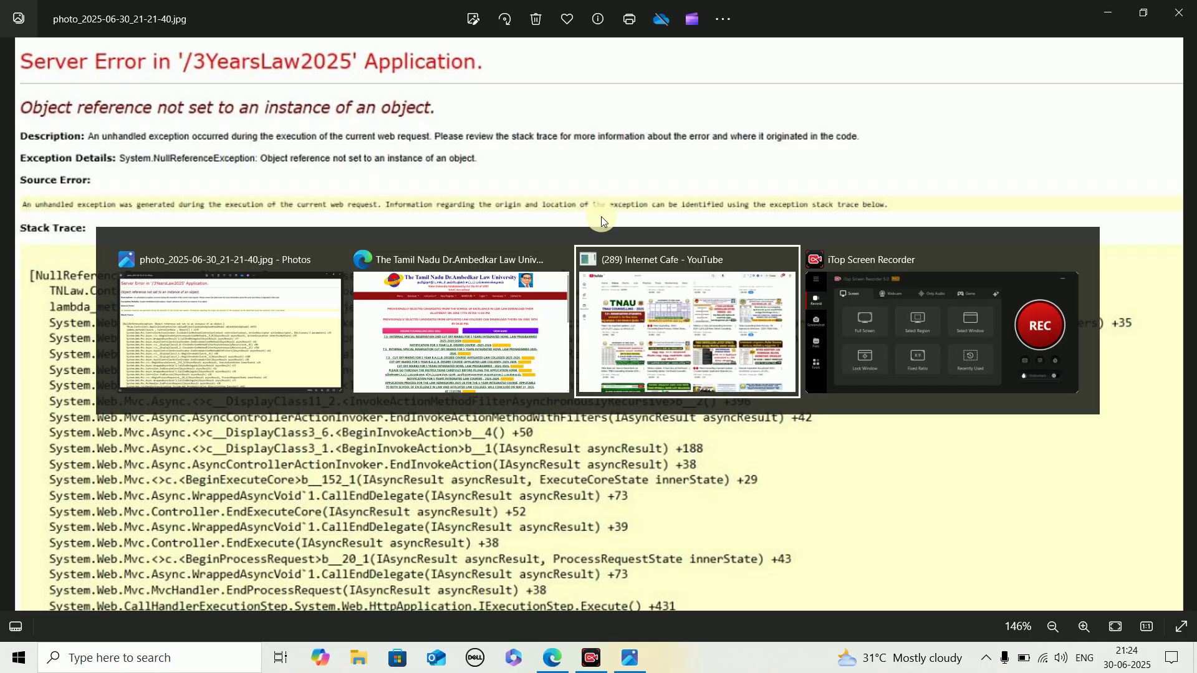
{"action": "key", "text": "Tab"}
{"action": "key", "text": "Tab"}
{"action": "key", "text": "Tab"}
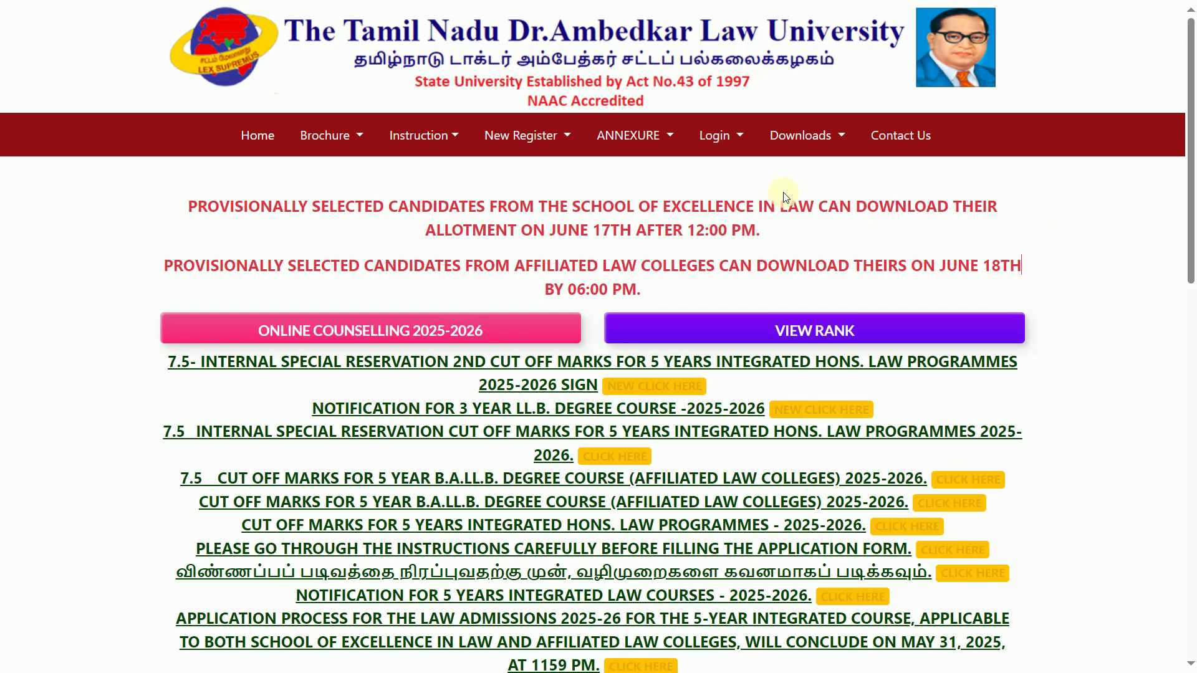
Open the 3 Year LL.B. Degree Course login for Affiliated Law Colleges and maximize its window.
{"action": "left_click", "coordinate": [721, 148]}
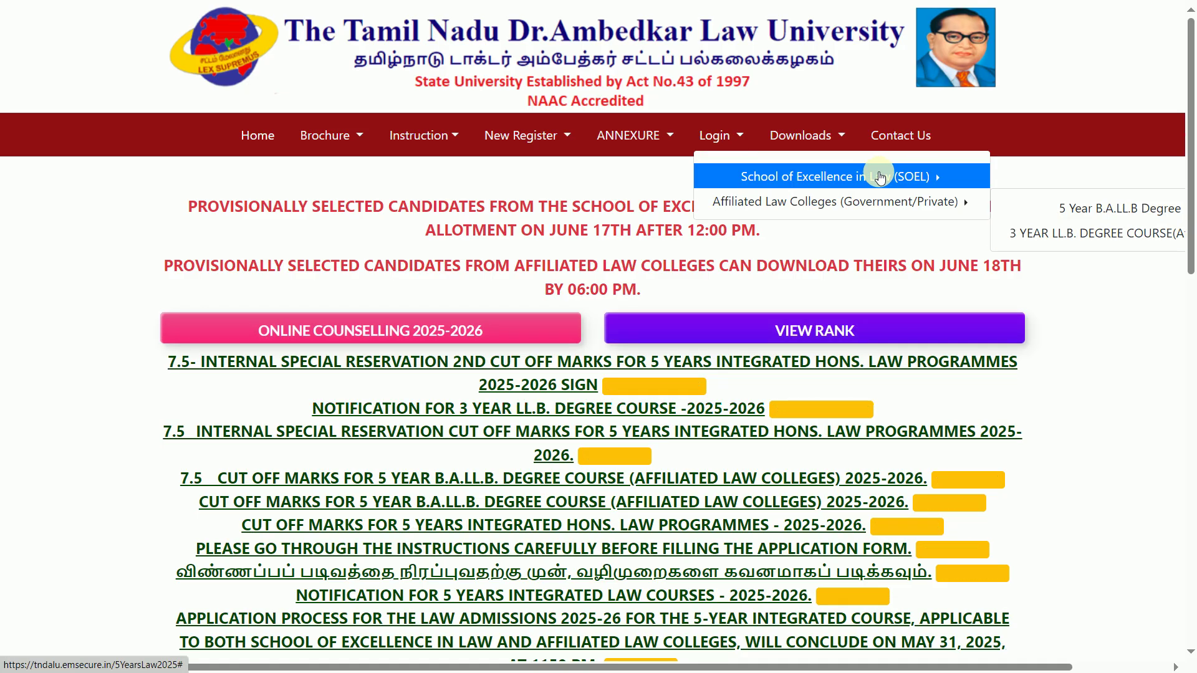
{"action": "left_click", "coordinate": [1015, 237]}
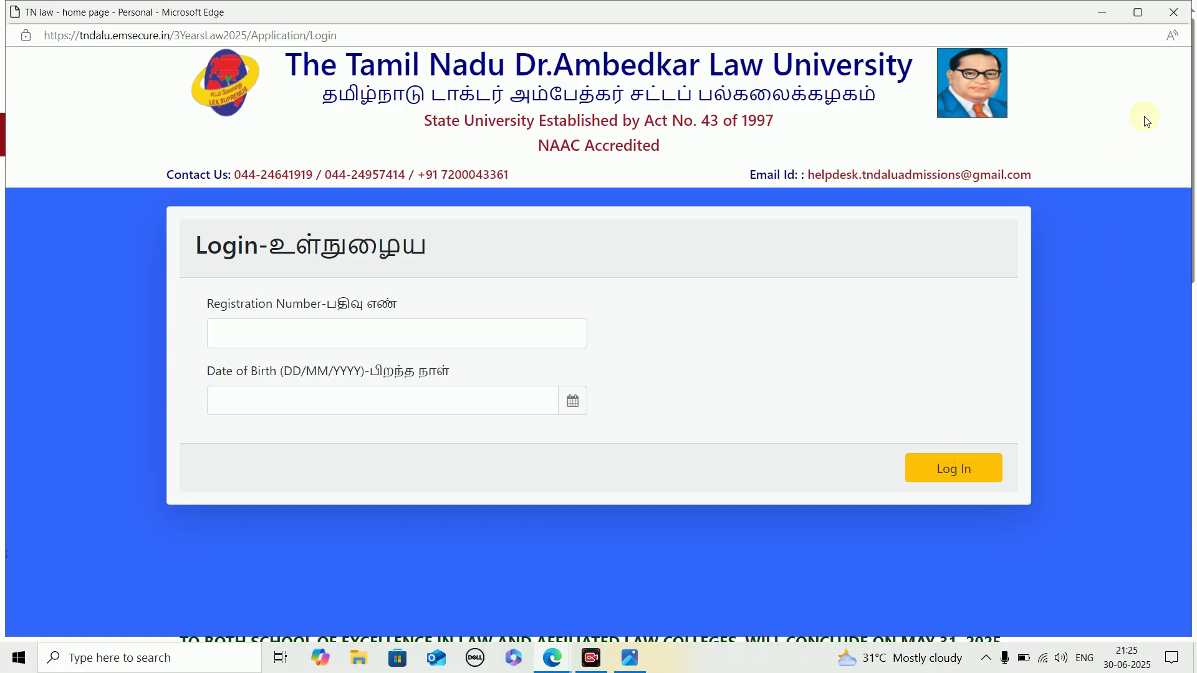
{"action": "left_click", "coordinate": [1138, 12]}
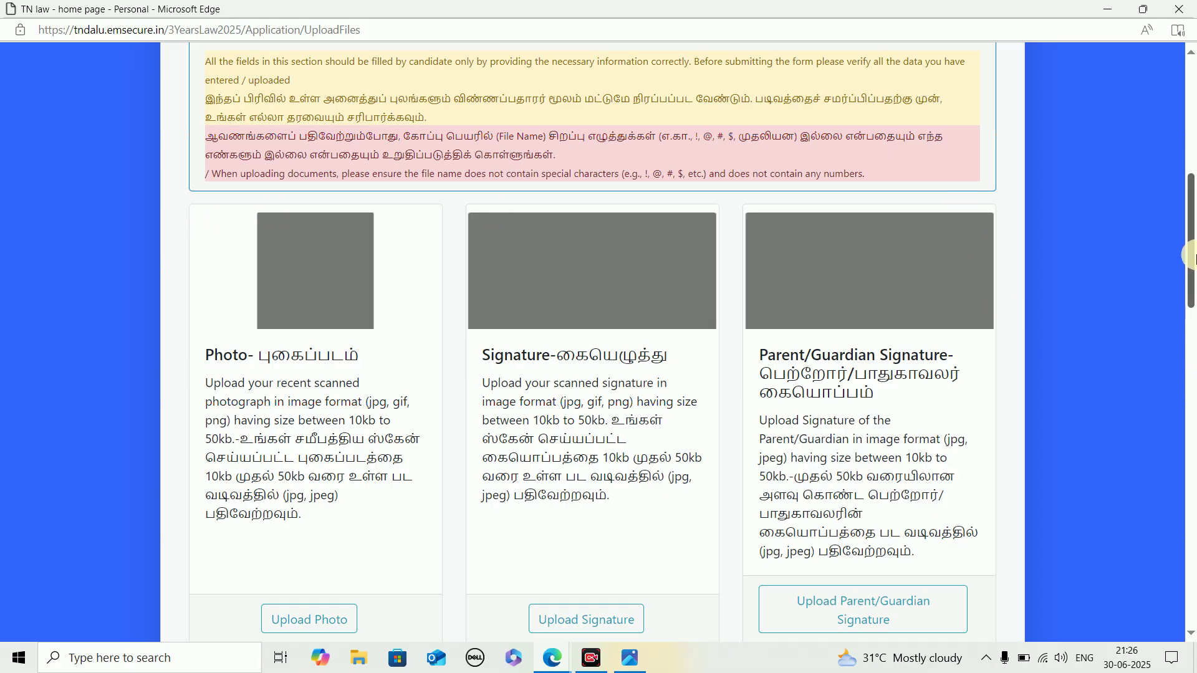
Examine the upload requirements for the photo, signatures and SSLC certificate, highlighting the SSLC file size range.
{"action": "left_click_drag", "start_coordinate": [1191, 255], "coordinate": [1191, 265]}
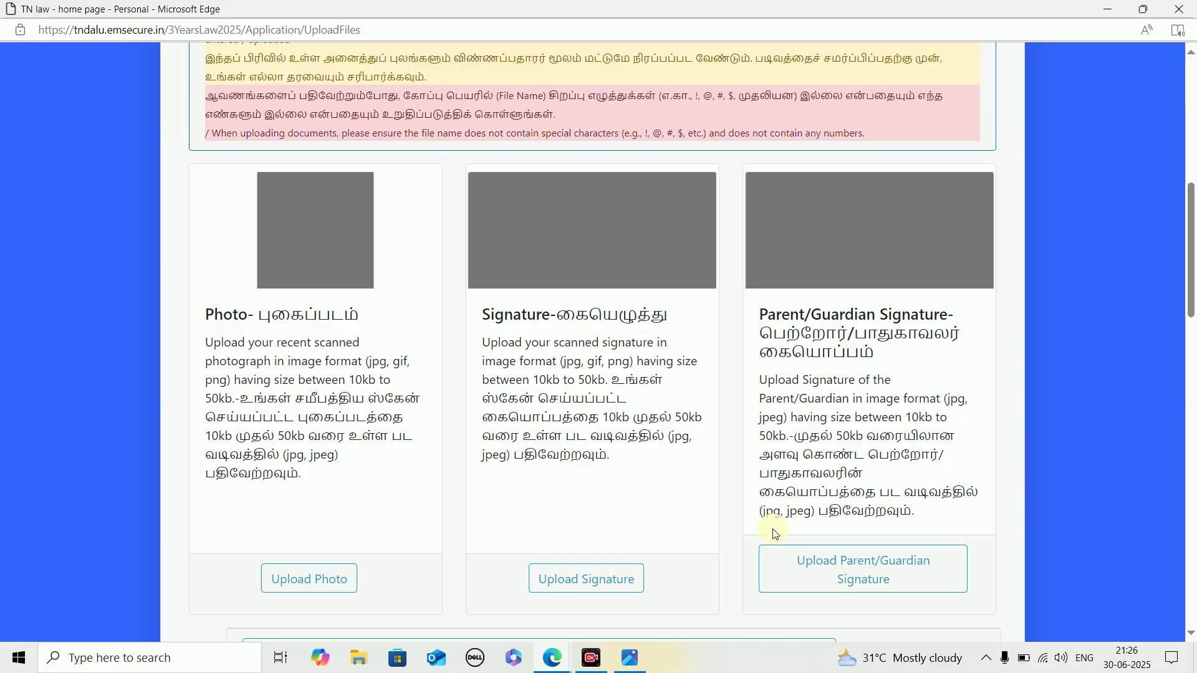
{"action": "scroll", "coordinate": [782, 527], "scroll_direction": "down", "scroll_amount": 3}
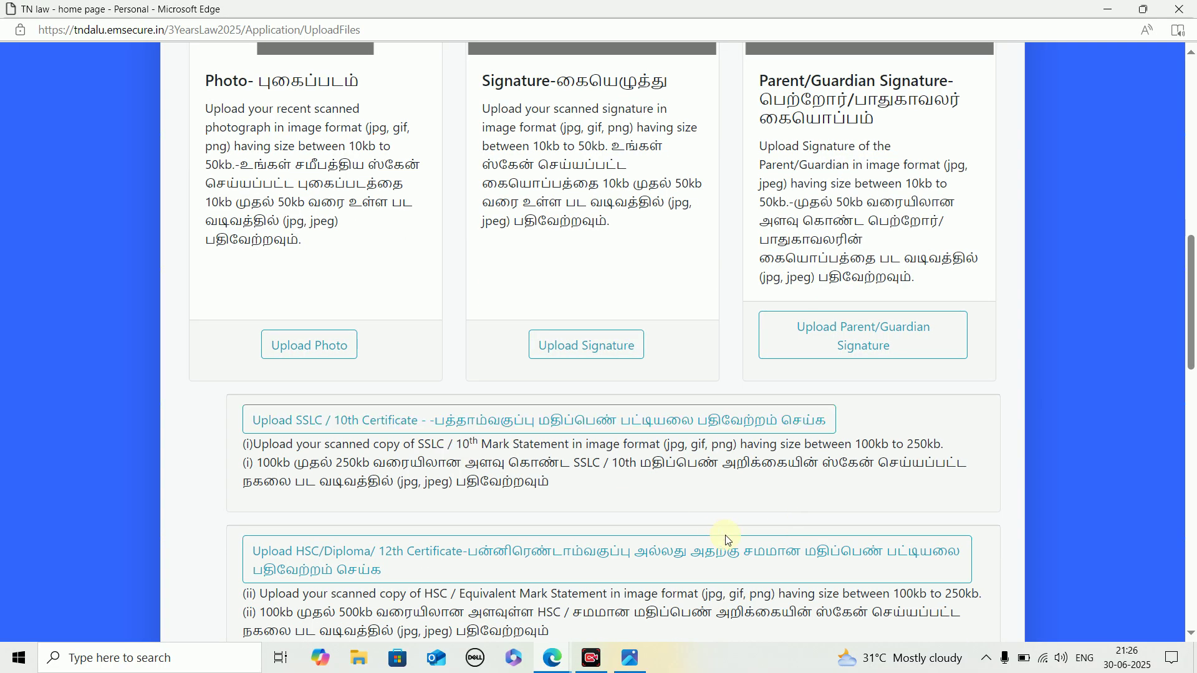
{"action": "left_click_drag", "start_coordinate": [857, 446], "coordinate": [946, 447]}
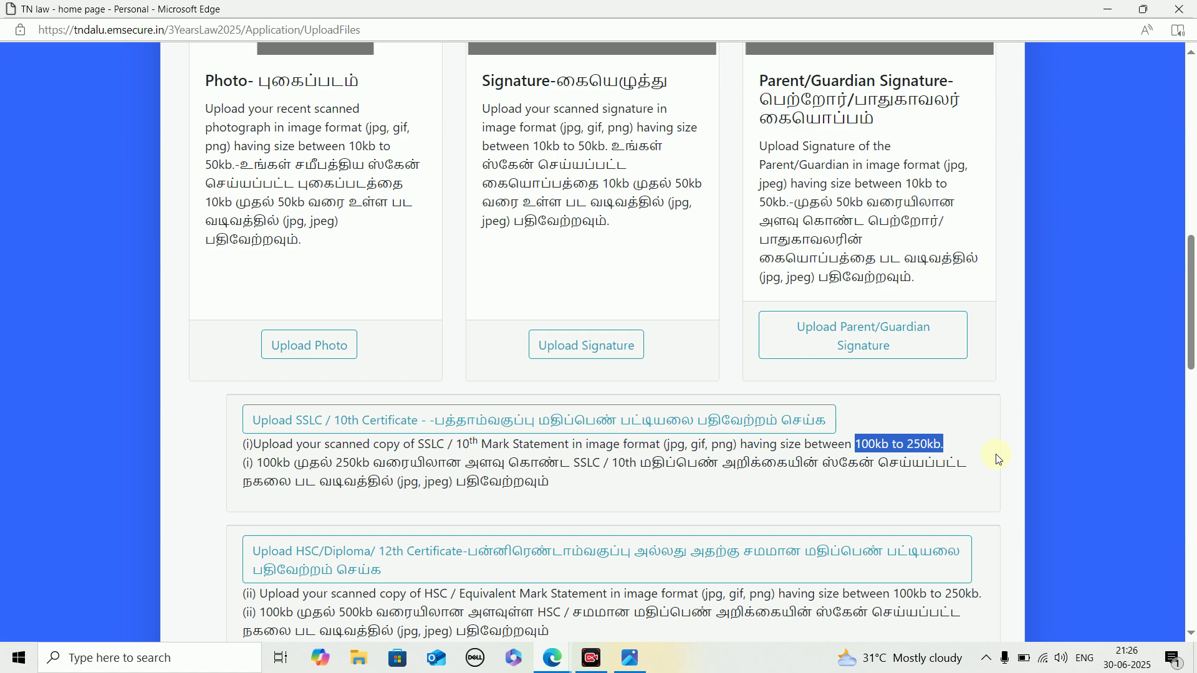
{"action": "left_click_drag", "start_coordinate": [1191, 347], "coordinate": [1192, 294]}
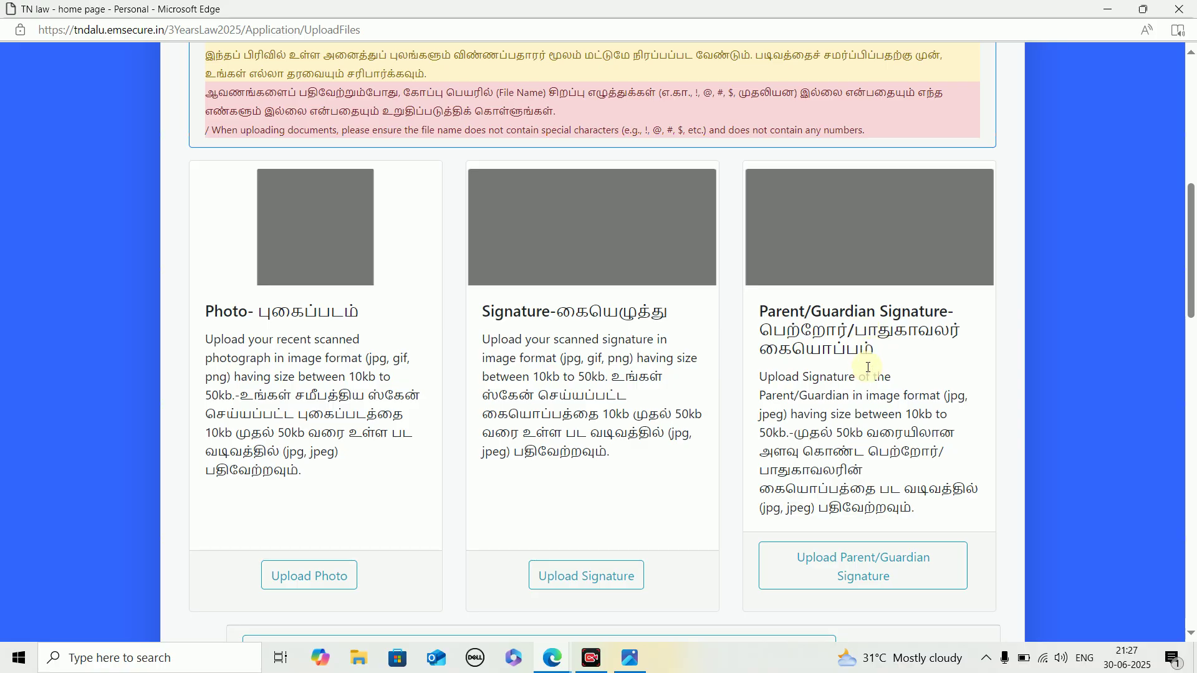
{"action": "scroll", "coordinate": [801, 454], "scroll_direction": "down", "scroll_amount": 5}
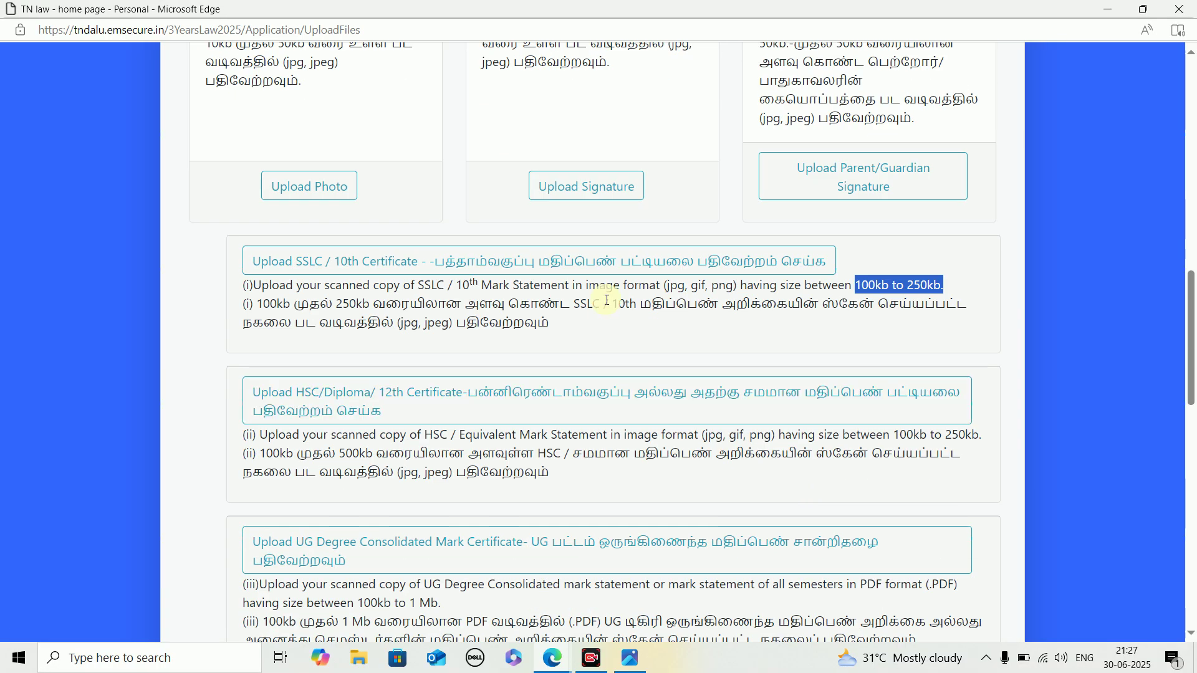
{"action": "left_click", "coordinate": [755, 312]}
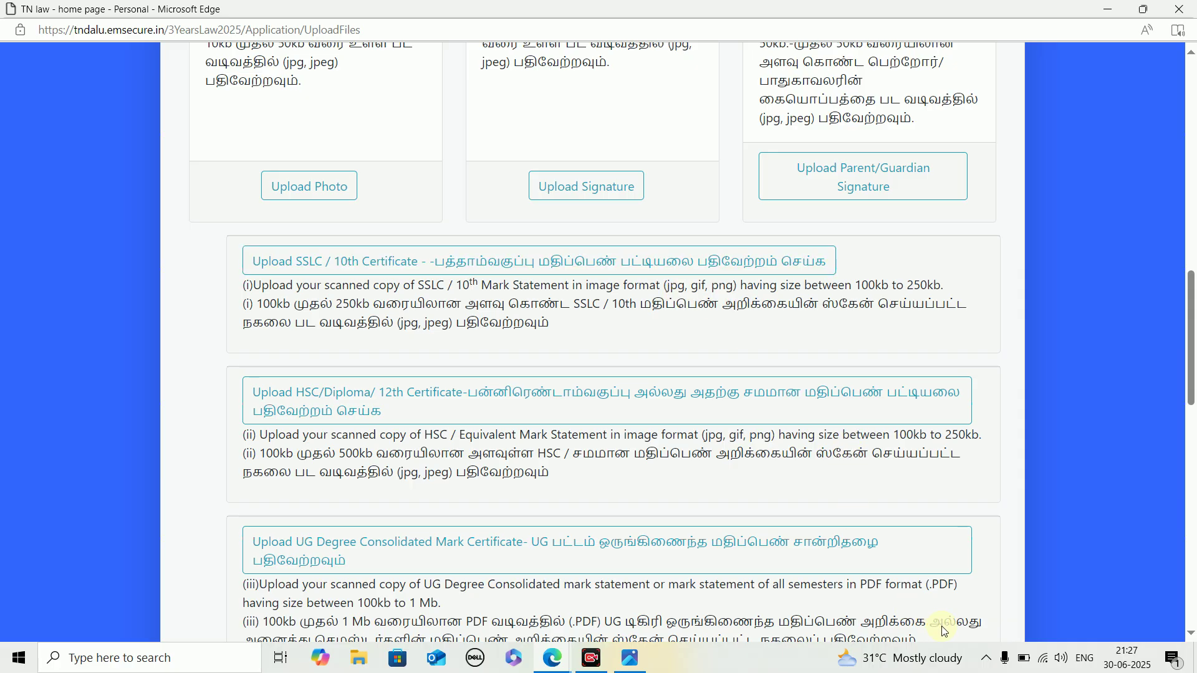
Check the upload status and the chosen file of the UG Degree Consolidated Mark Certificate.
{"action": "scroll", "coordinate": [938, 631], "scroll_direction": "down", "scroll_amount": 3}
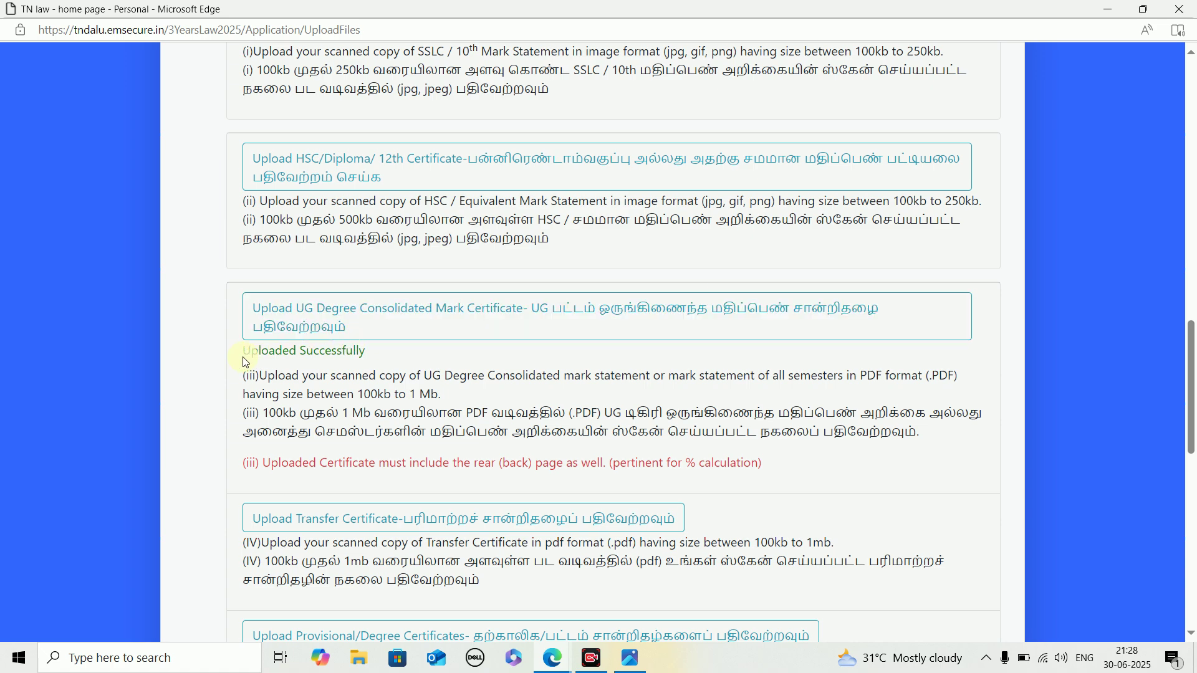
{"action": "left_click_drag", "start_coordinate": [245, 356], "coordinate": [338, 353]}
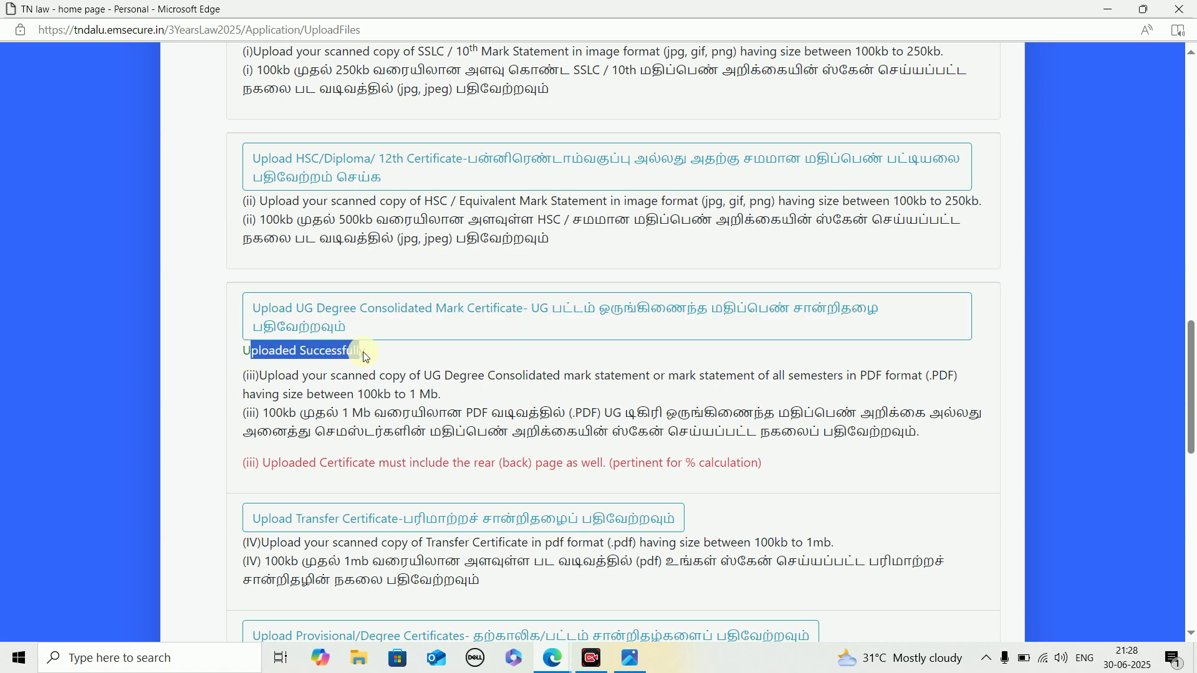
{"action": "left_click", "coordinate": [394, 354]}
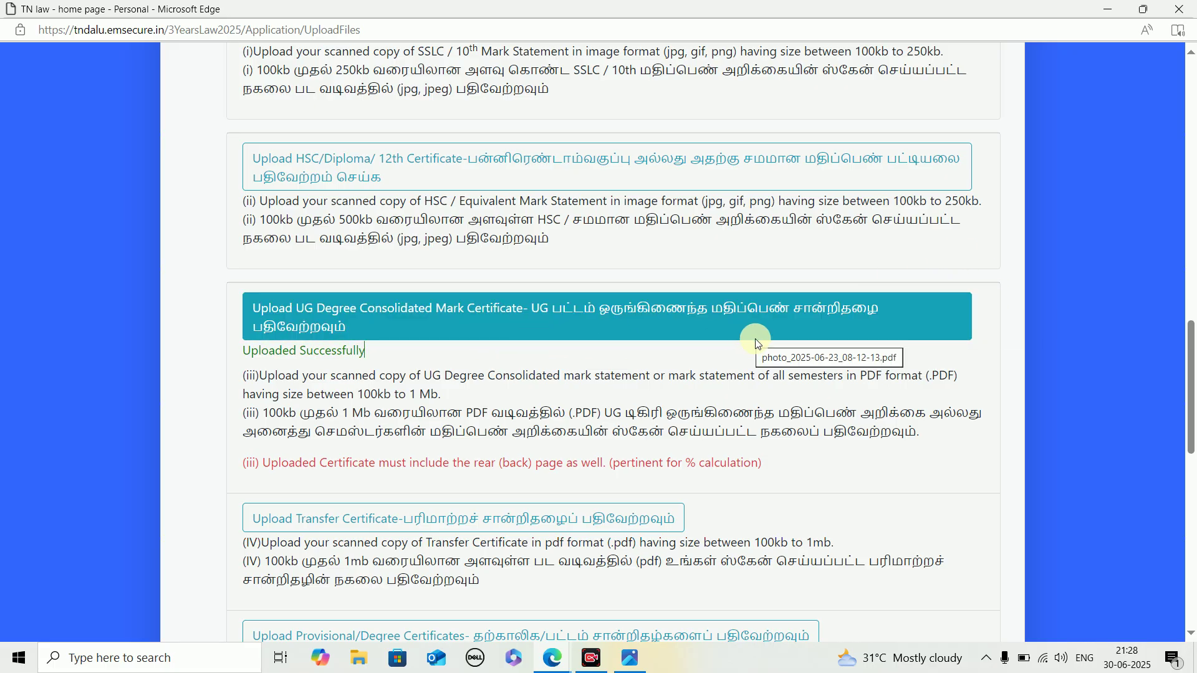
{"action": "left_click_drag", "start_coordinate": [1192, 361], "coordinate": [1192, 313]}
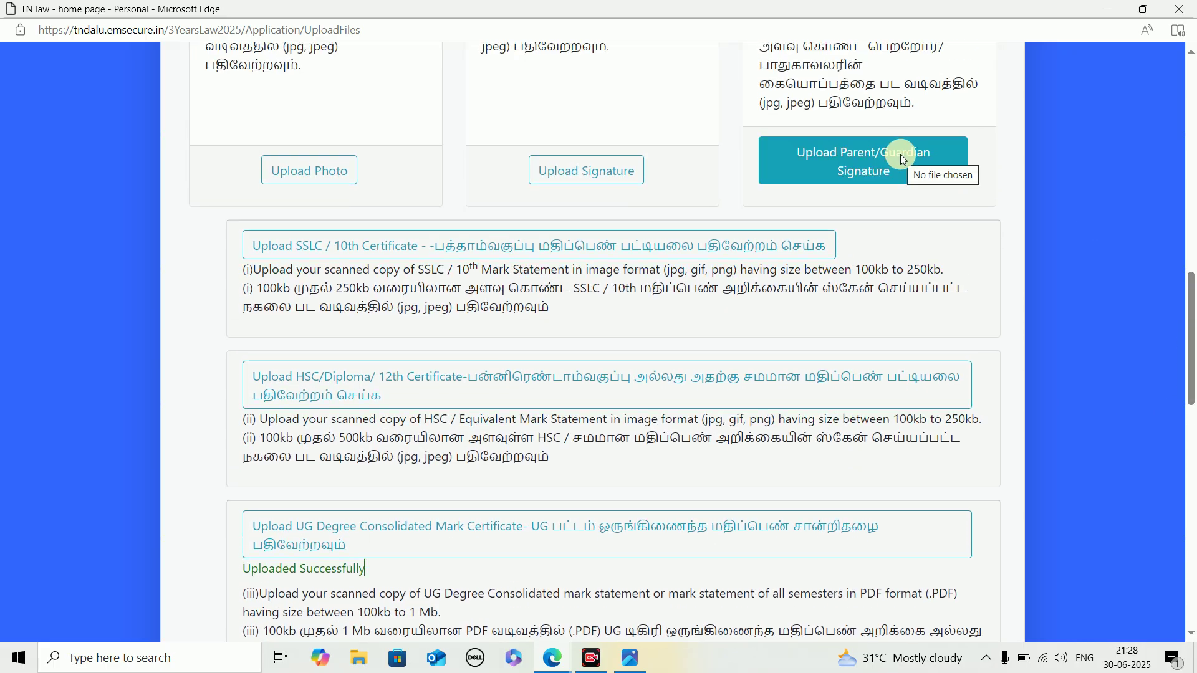
Review the format and size requirements from the Transfer Certificate to the Aadhaar Card, down to the end of the upload form.
{"action": "scroll", "coordinate": [1176, 357], "scroll_direction": "down", "scroll_amount": 5}
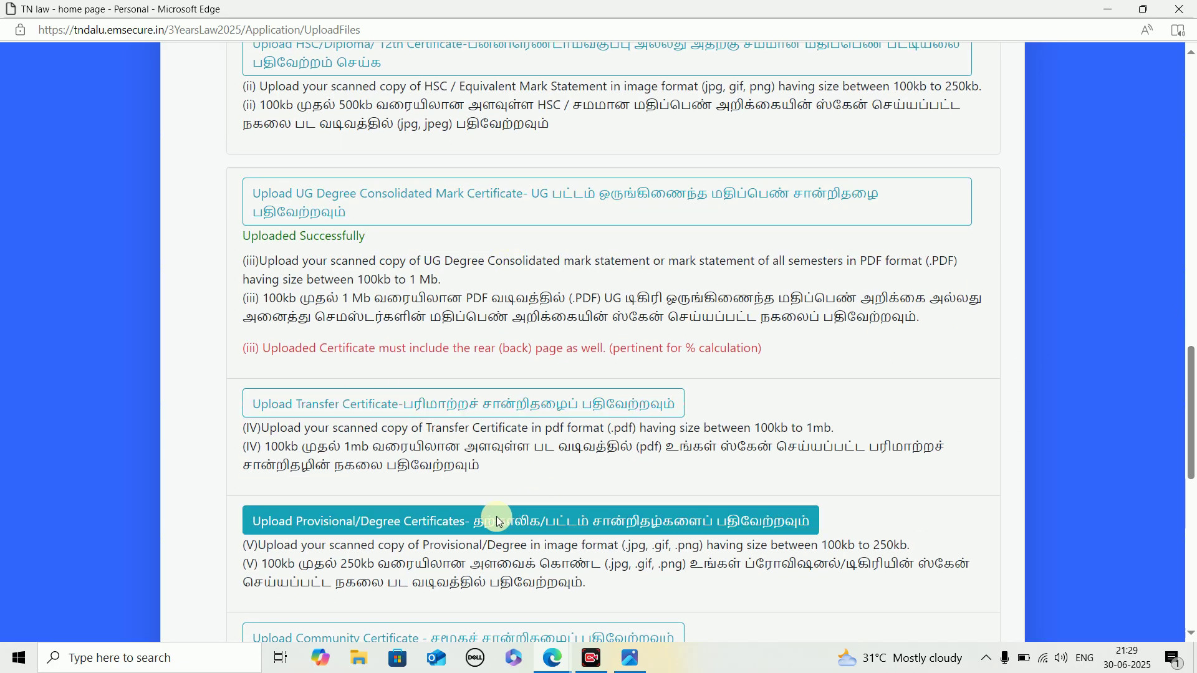
{"action": "scroll", "coordinate": [1191, 408], "scroll_direction": "down", "scroll_amount": 4}
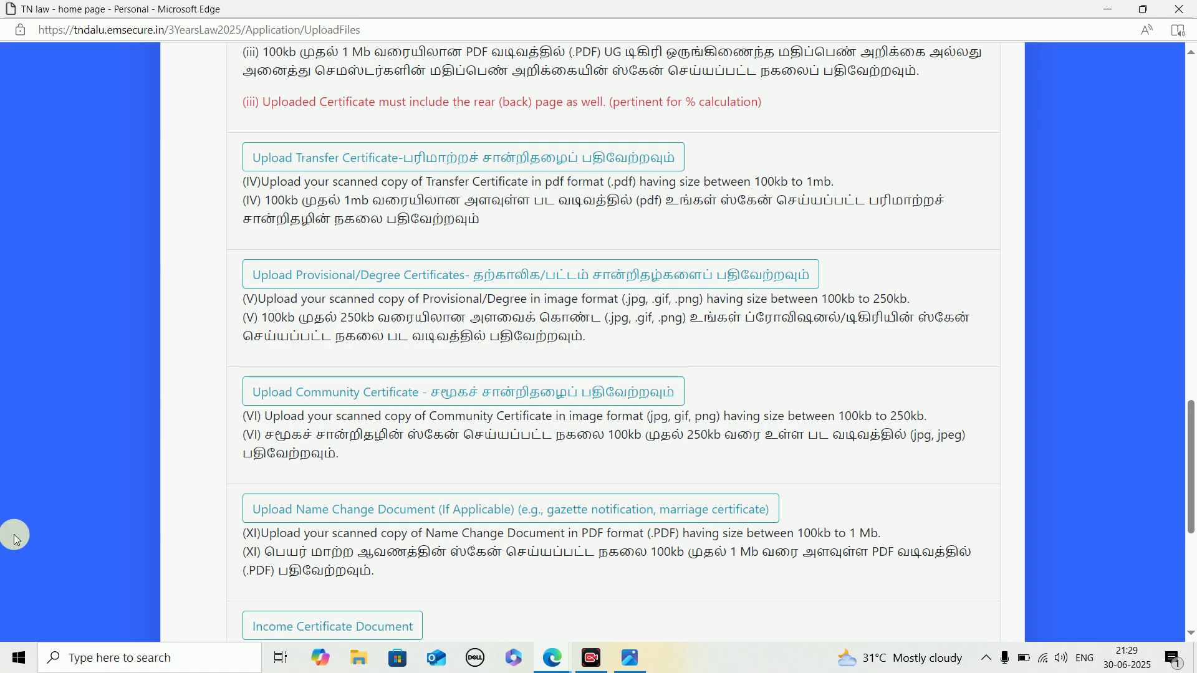
{"action": "scroll", "coordinate": [1191, 426], "scroll_direction": "down", "scroll_amount": 1}
{"action": "scroll", "coordinate": [1191, 424], "scroll_direction": "down", "scroll_amount": 6}
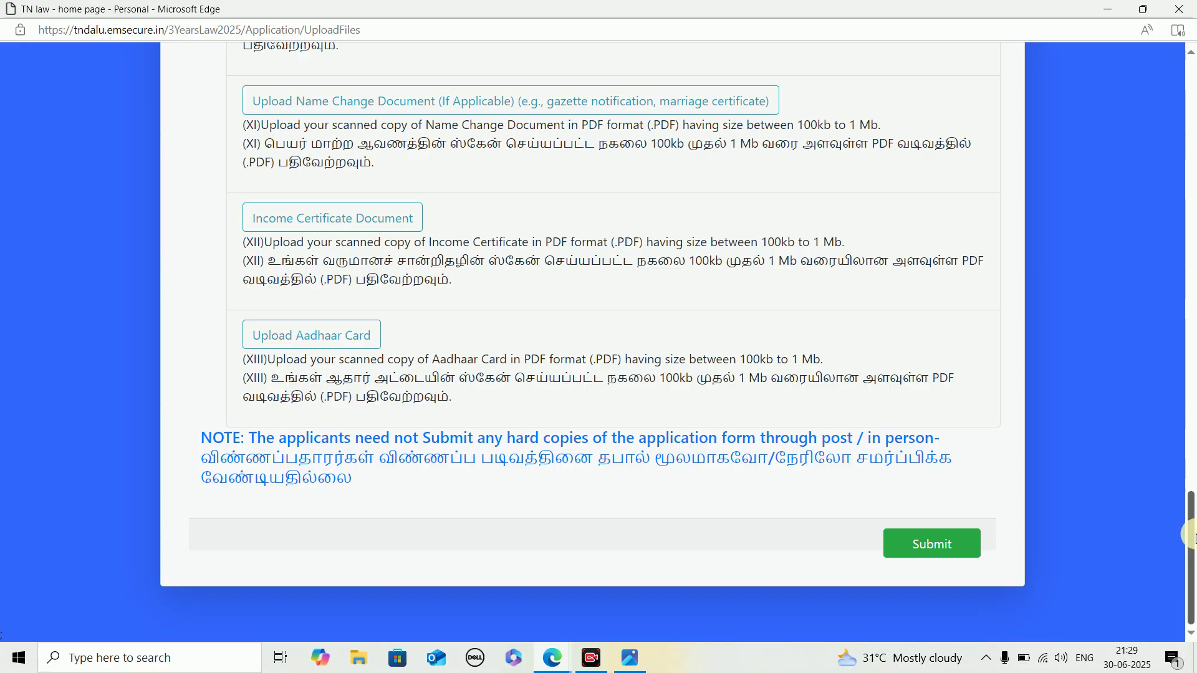
{"action": "scroll", "coordinate": [947, 626], "scroll_direction": "up", "scroll_amount": 2}
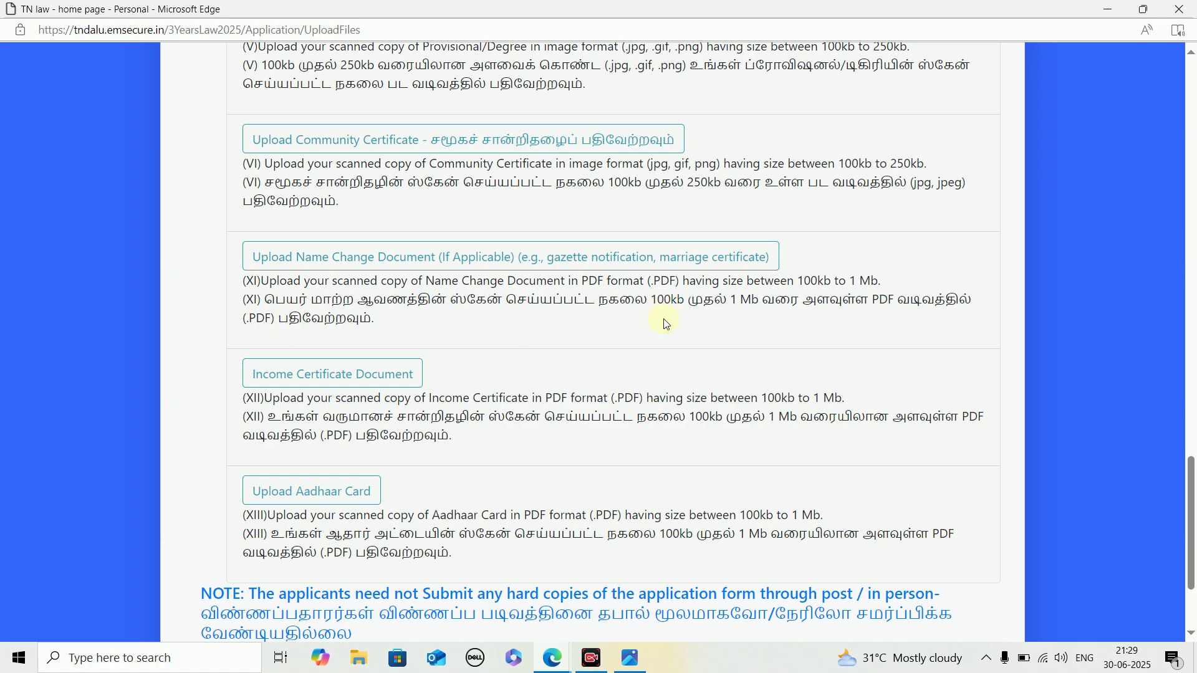
{"action": "scroll", "coordinate": [660, 323], "scroll_direction": "down", "scroll_amount": 1}
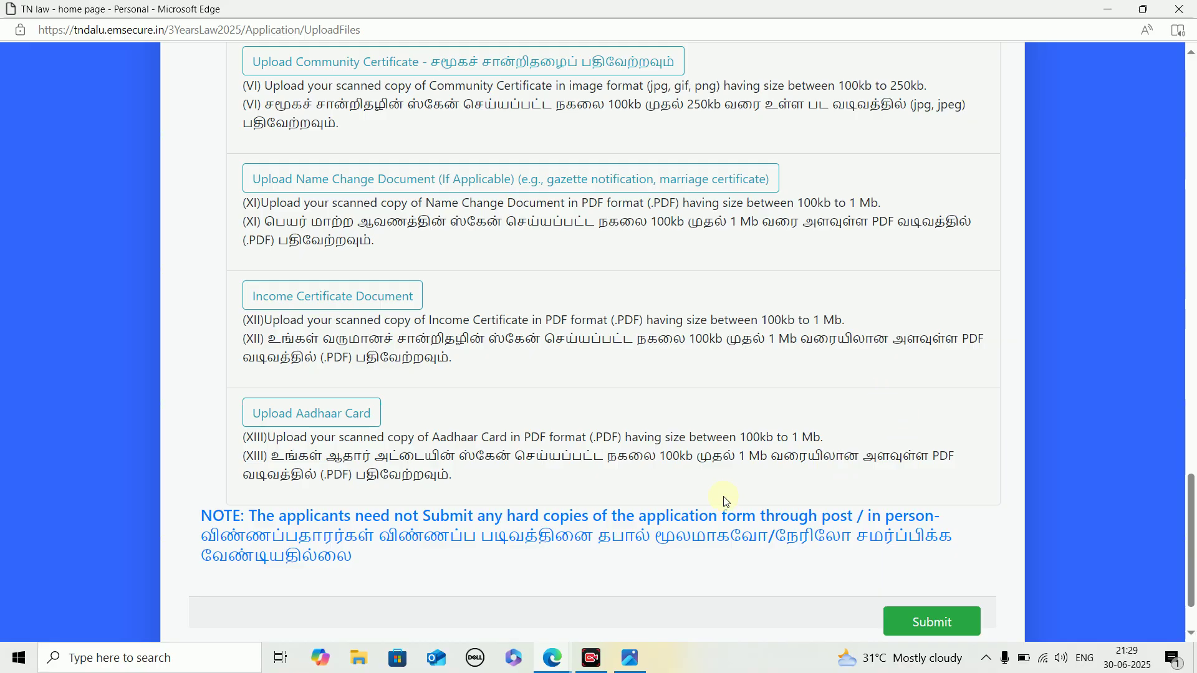
Recheck the server error screenshot in Photos, return to the document upload form and dismiss the updater window.
{"action": "left_click", "coordinate": [630, 657]}
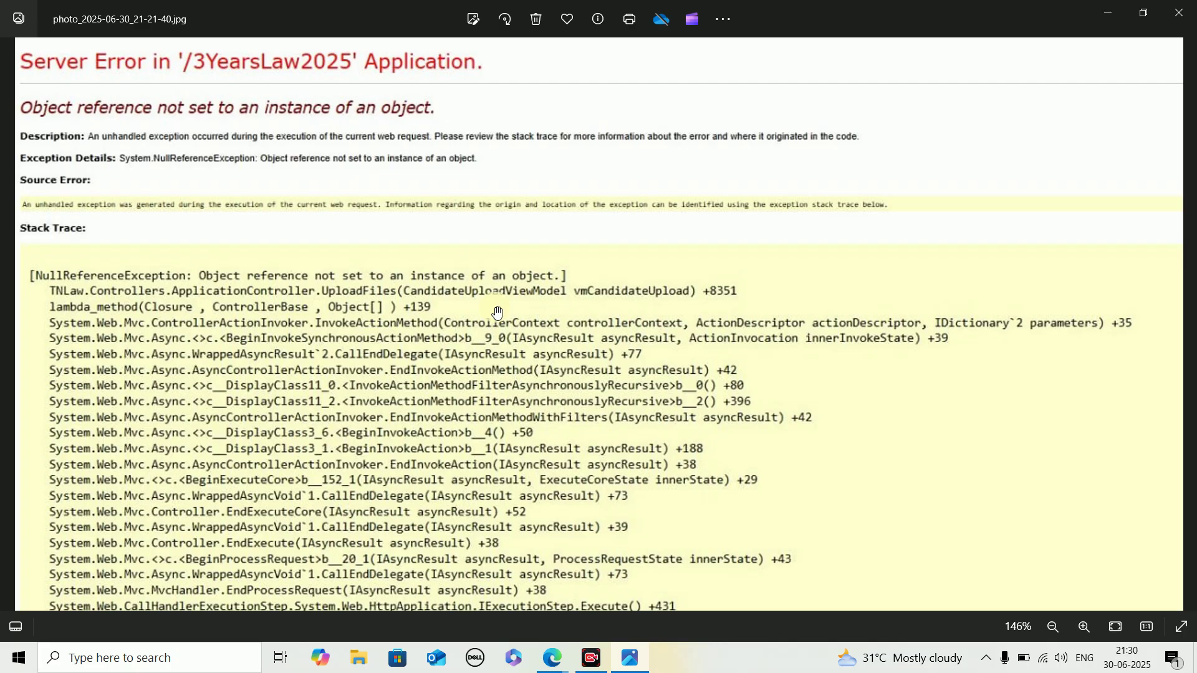
{"action": "key", "text": "alt+Tab"}
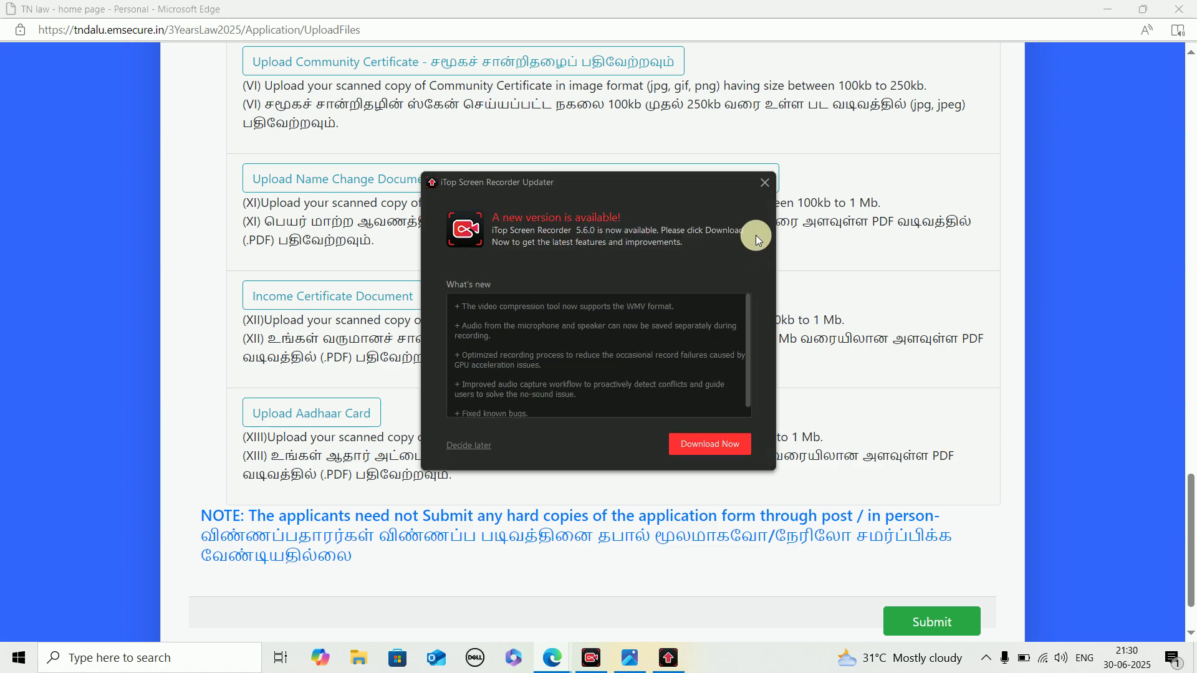
{"action": "left_click", "coordinate": [764, 182]}
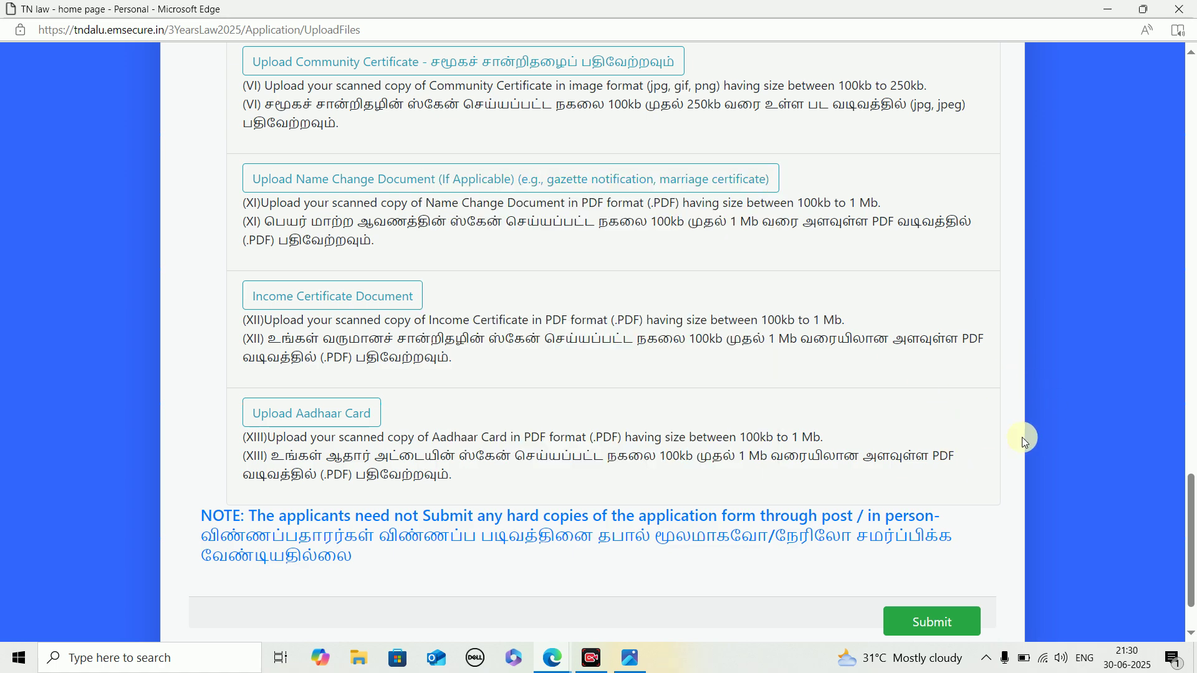